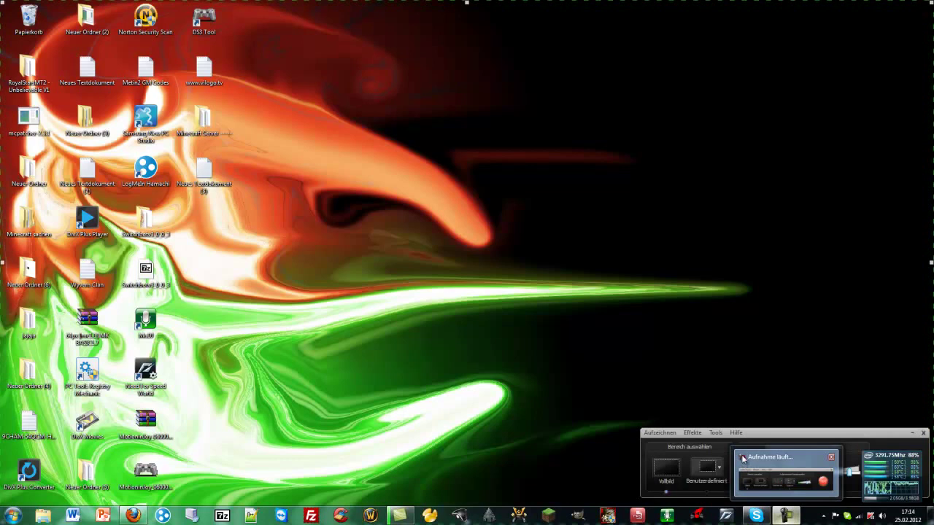
Switch to Firefox, download and save Minecraft_Server.exe from the Minecraft download page, and close the downloads window
left_click(755, 465)
left_click(912, 481)
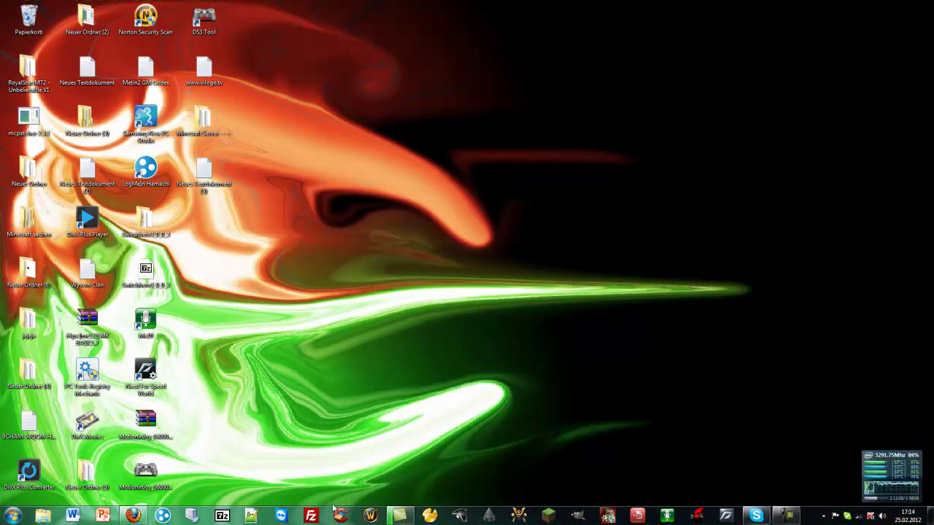
left_click(133, 515)
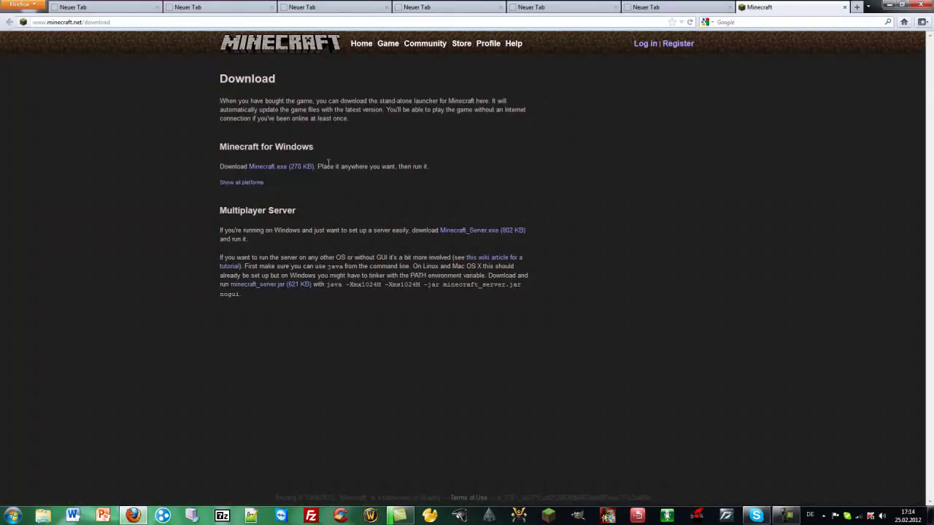
left_click(476, 233)
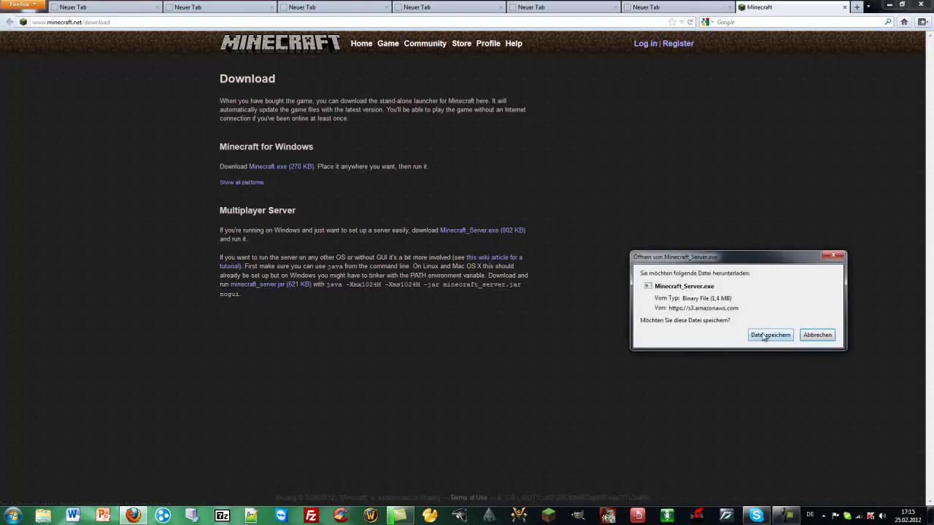
left_click(763, 336)
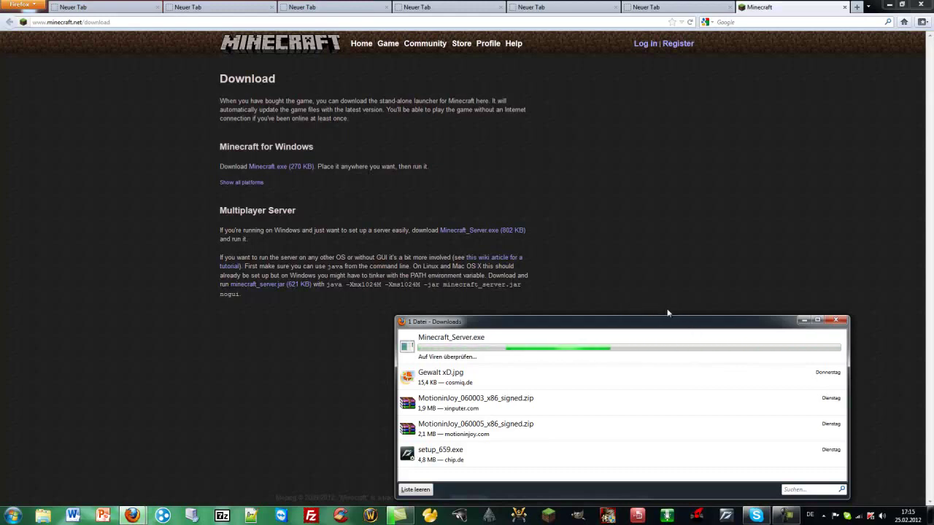
left_click(802, 321)
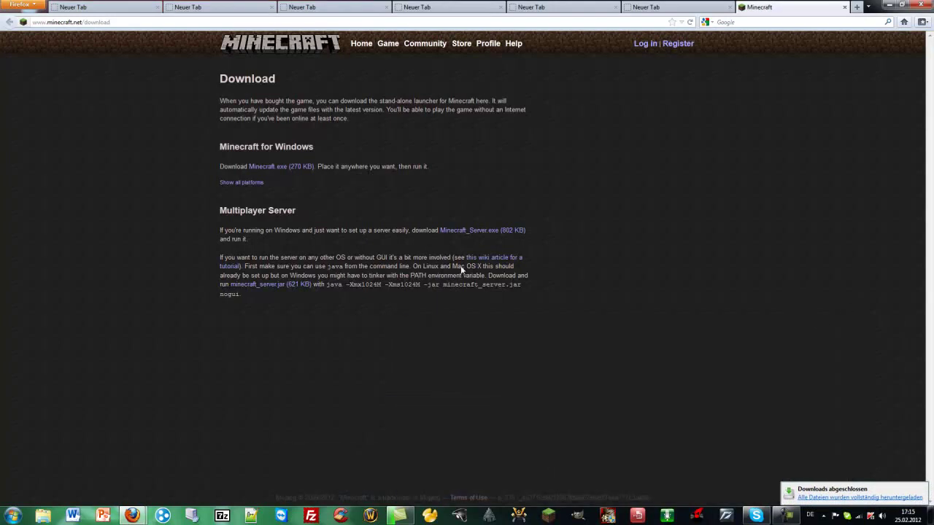
right_click(133, 512)
left_click(133, 514)
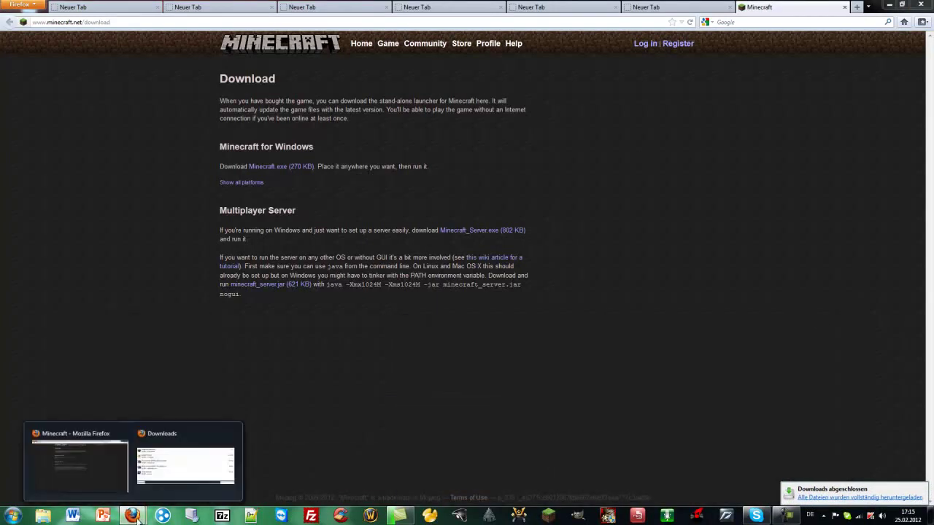
left_click(230, 433)
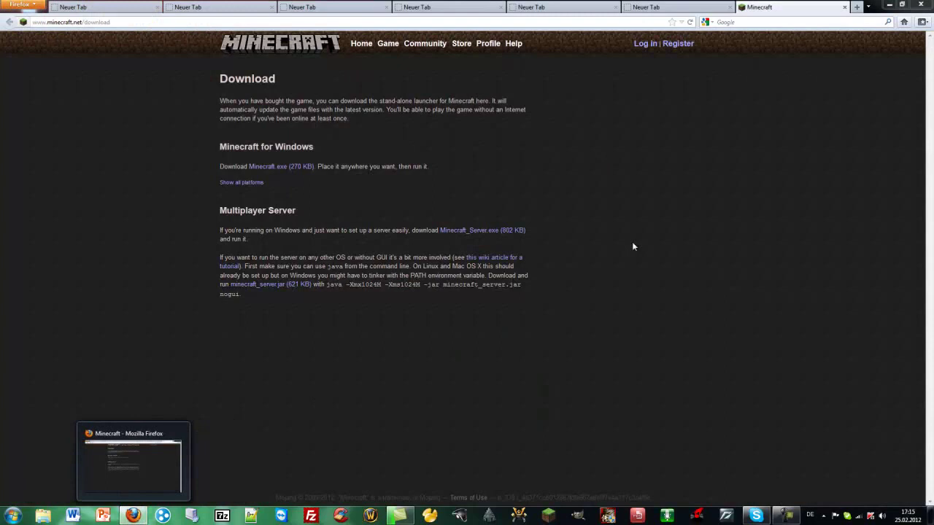
Move the Minecraft_Server file from the personal Downloads folder to the desktop and close the folder window
left_click(888, 4)
left_click(12, 515)
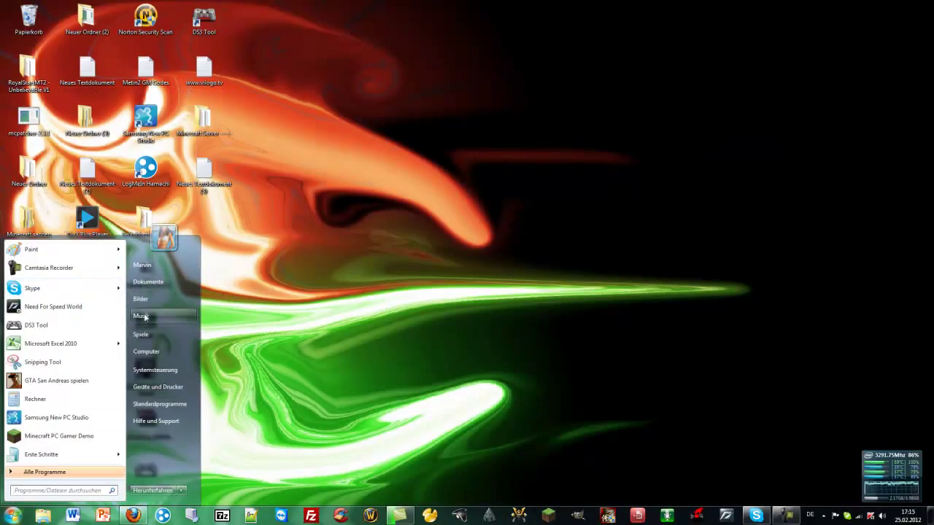
left_click(143, 265)
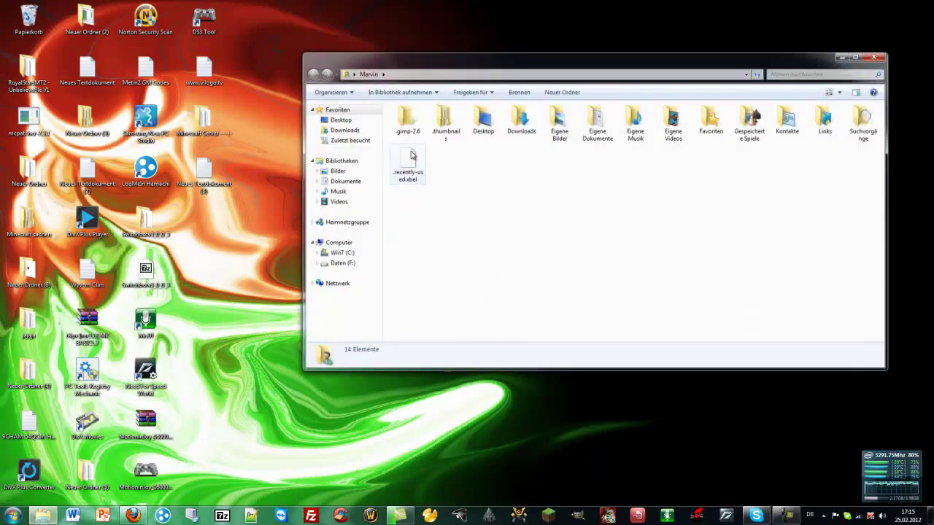
double_click(522, 129)
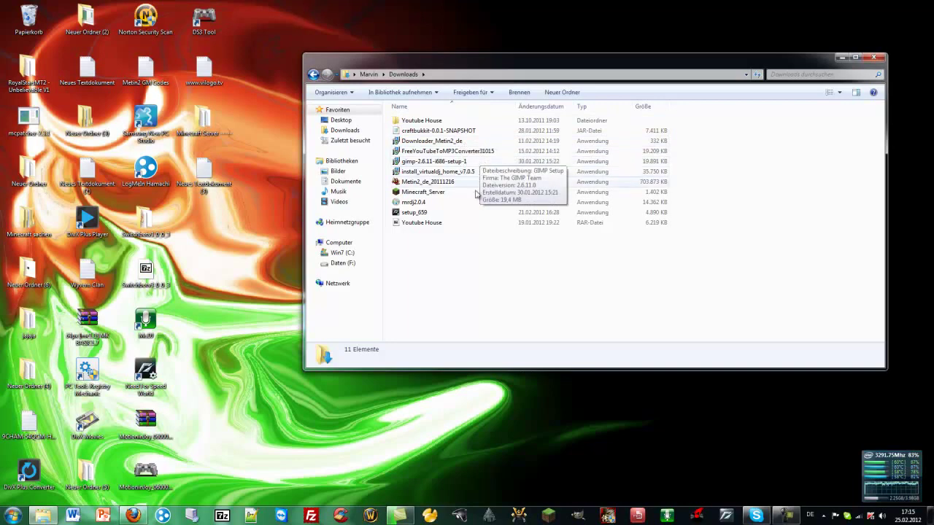
left_click_drag(459, 193, 240, 267)
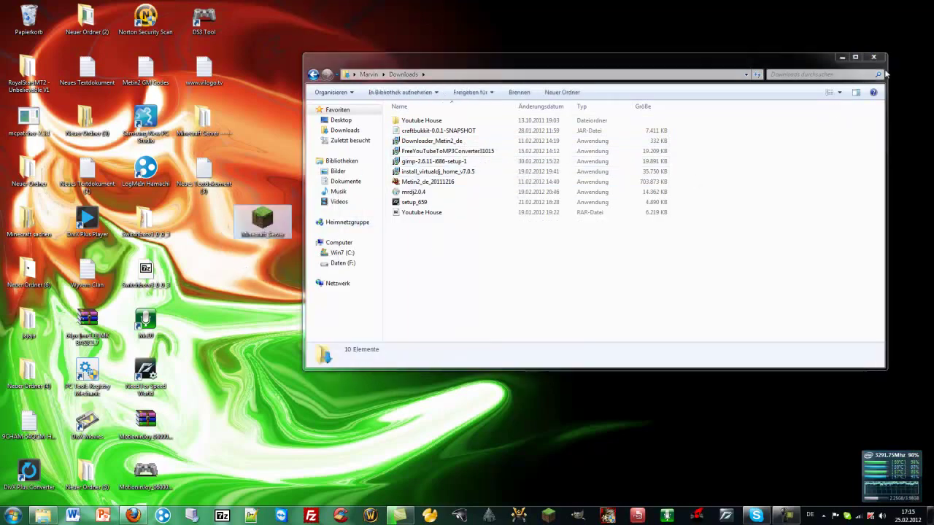
left_click(873, 57)
Create a new folder on the desktop and move the Minecraft_Server file into it
right_click(262, 289)
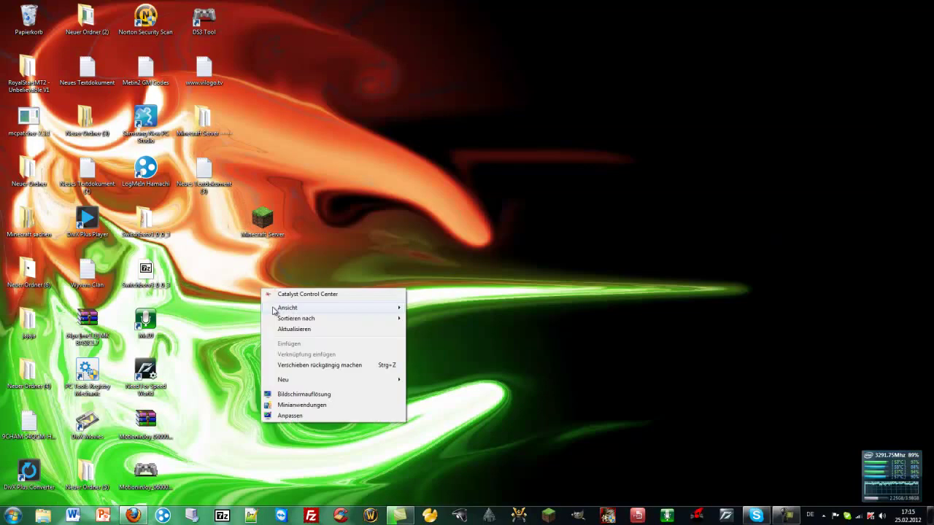
mouse_move(304, 385)
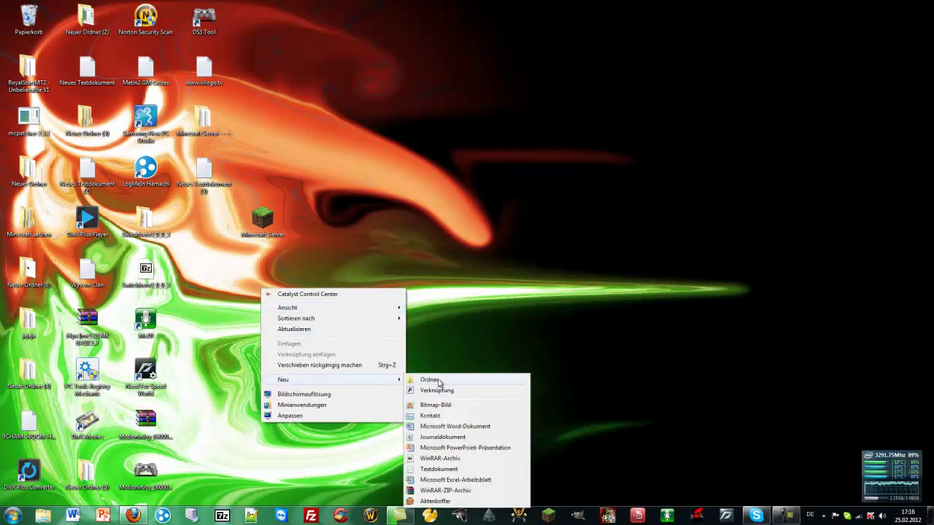
left_click(431, 379)
left_click(261, 323)
left_click_drag(268, 330, 266, 329)
Open the new folder and run Minecraft_Server for the first time, allowing it to execute
double_click(260, 325)
left_click(432, 121)
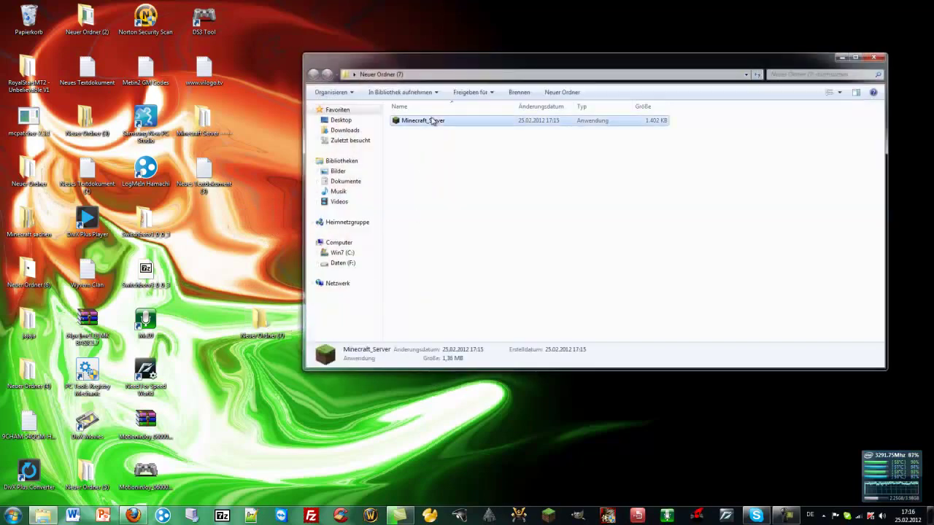
double_click(433, 121)
left_click(496, 261)
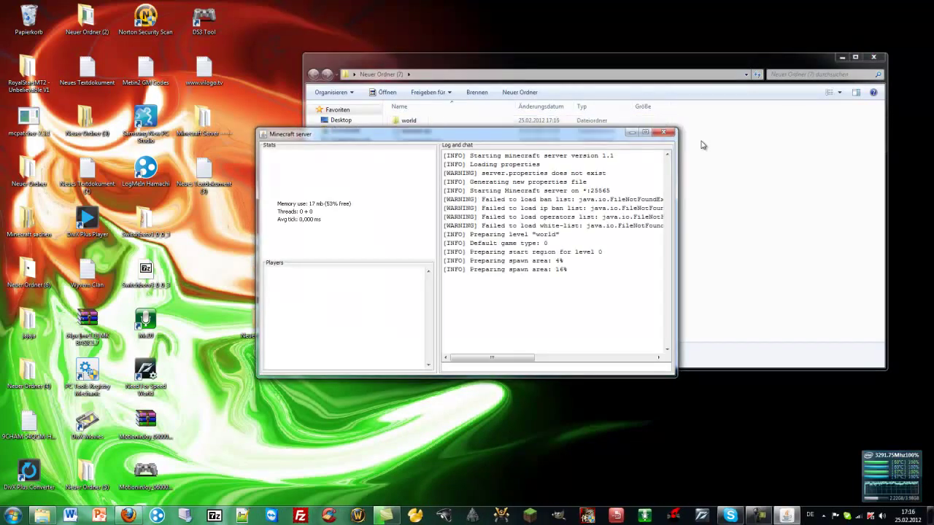
Check the files generated in the server folder and shut down the Minecraft server with the stop command
left_click(712, 226)
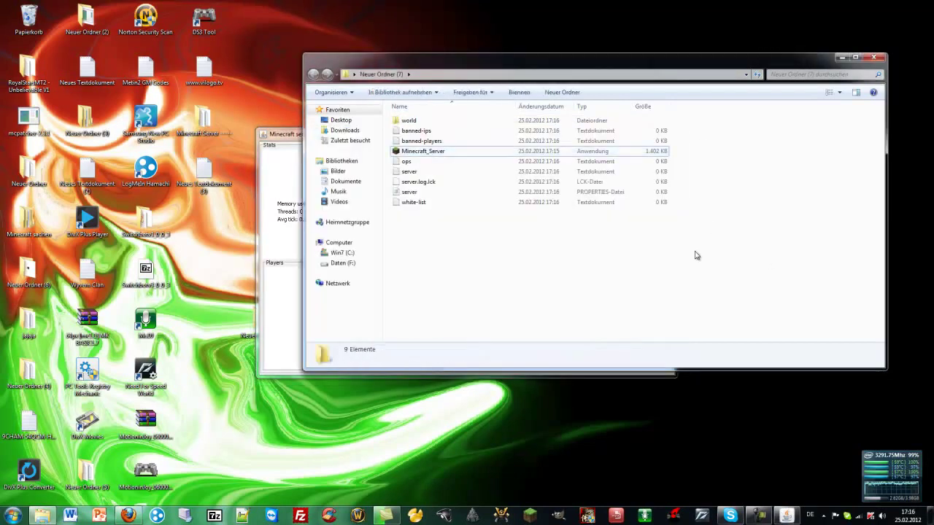
left_click(784, 515)
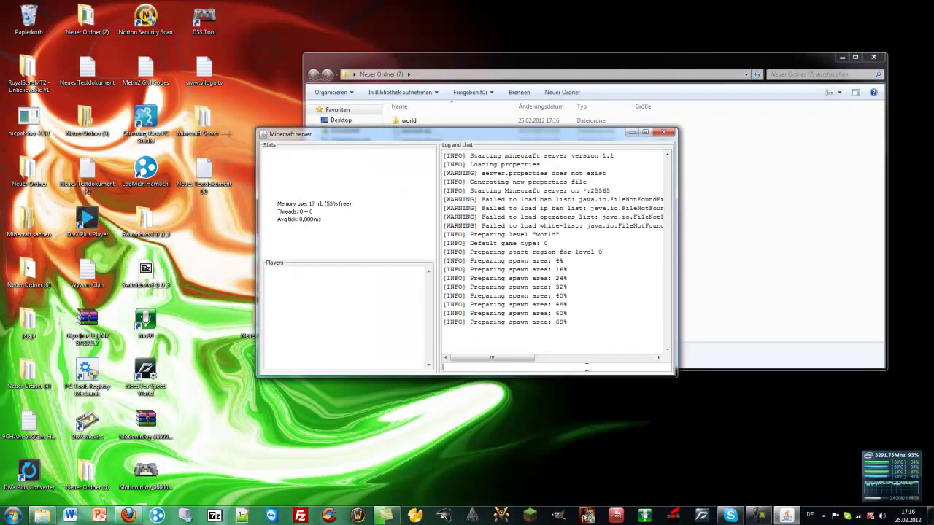
type("stop")
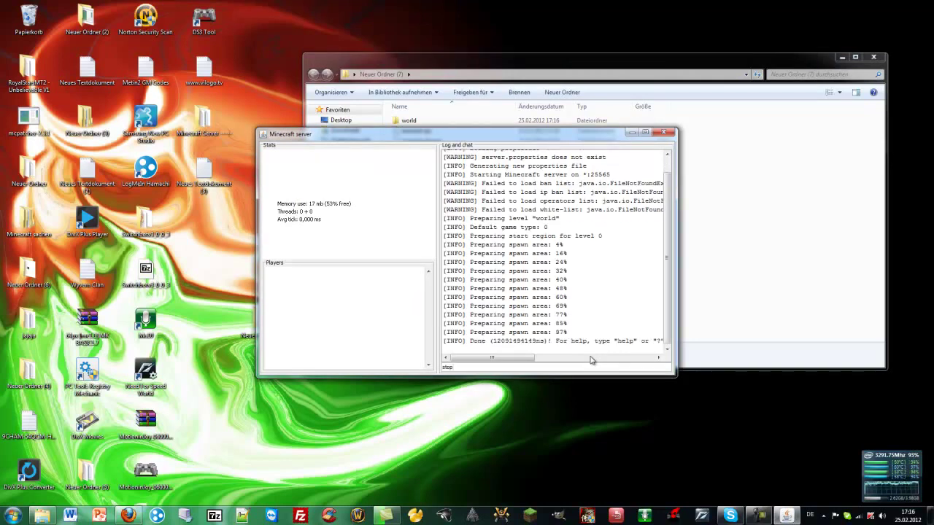
key("Return")
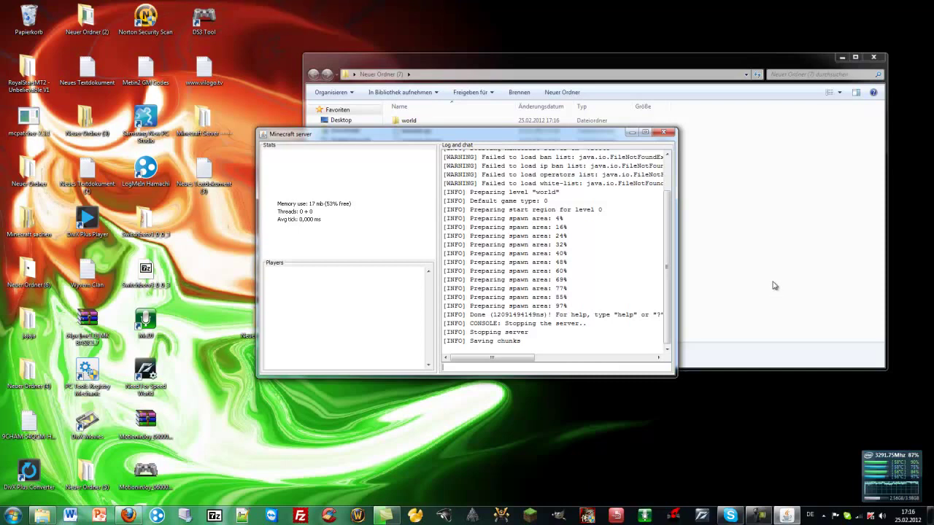
left_click(758, 515)
left_click(758, 515)
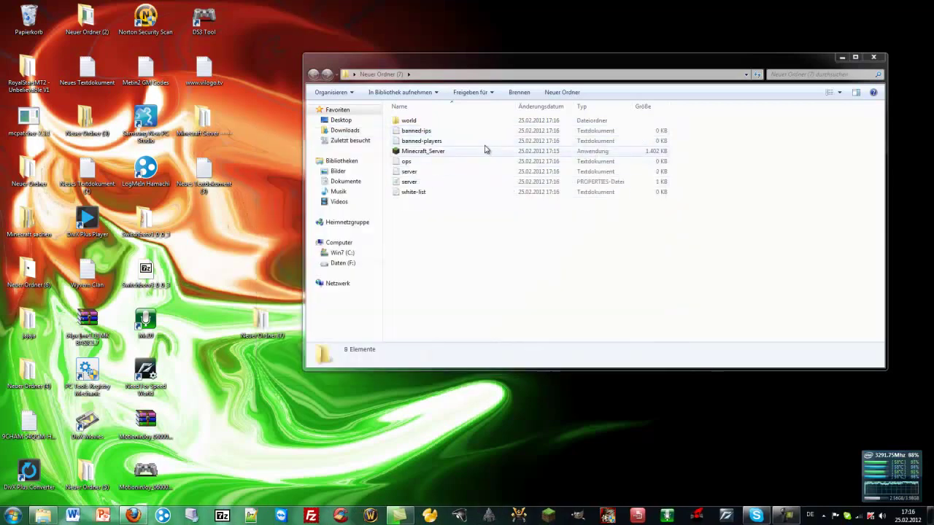
left_click(475, 181)
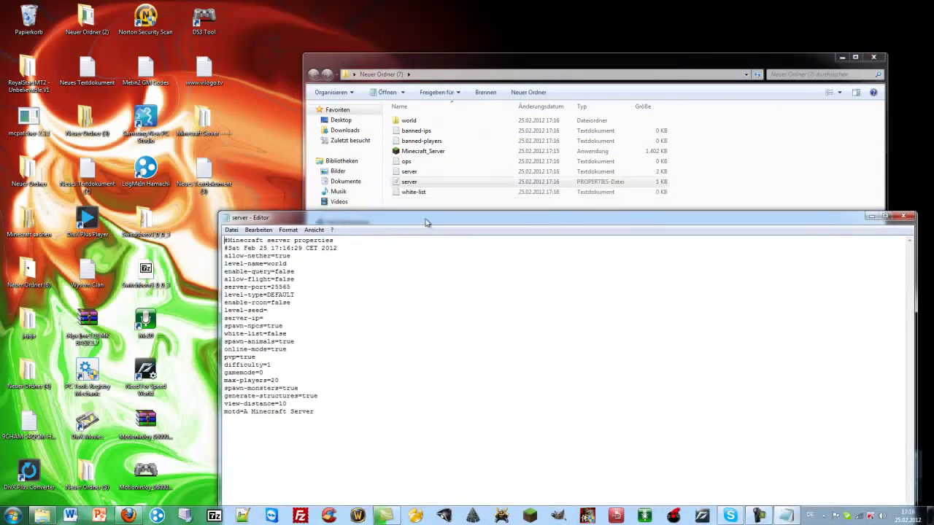
left_click(421, 184)
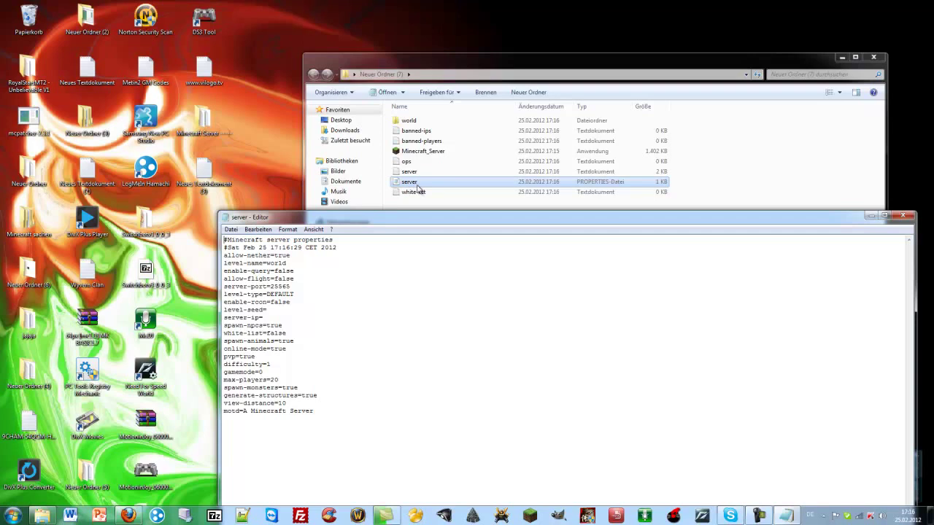
double_click(415, 187)
right_click(417, 187)
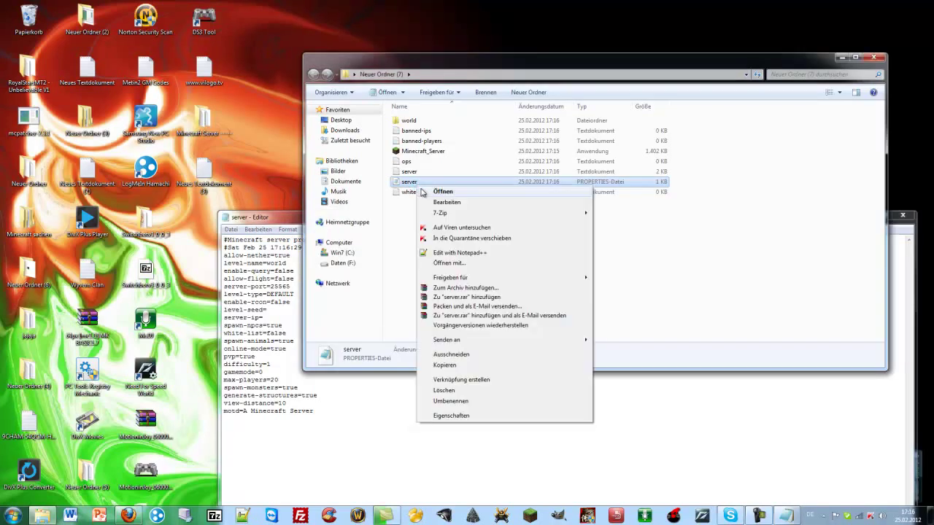
left_click(808, 71)
left_click(238, 212)
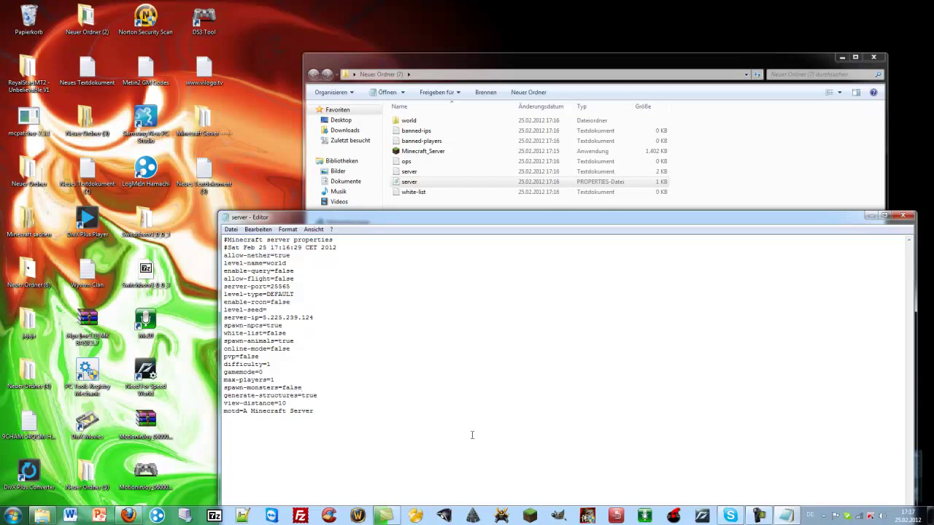
Save the edited server properties file and close the editor
left_click(231, 229)
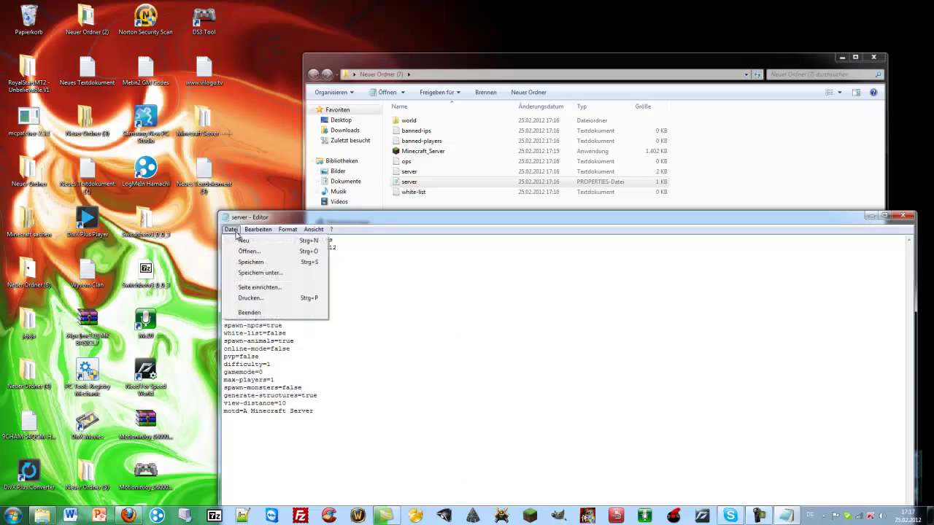
left_click(251, 261)
left_click(903, 216)
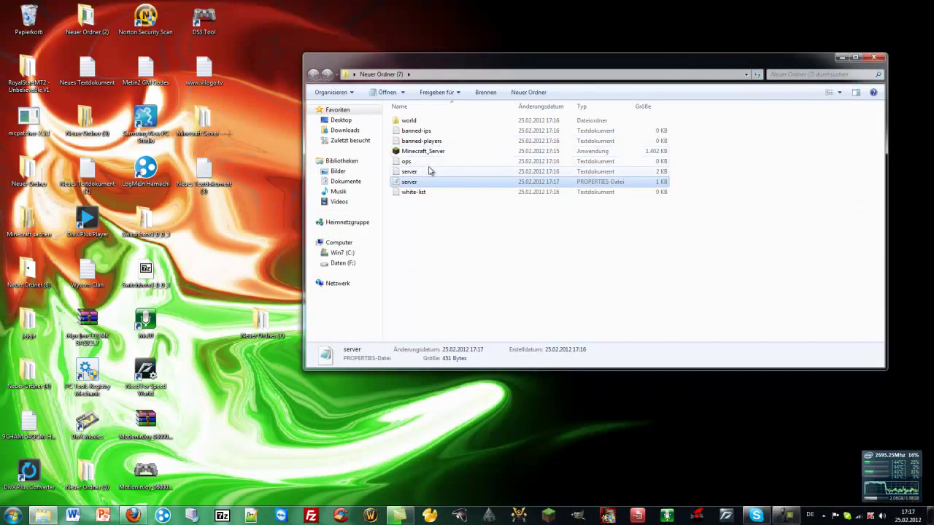
View the banned-ips and banned-players text files in the editor, closing each without changes
left_click(436, 131)
double_click(435, 131)
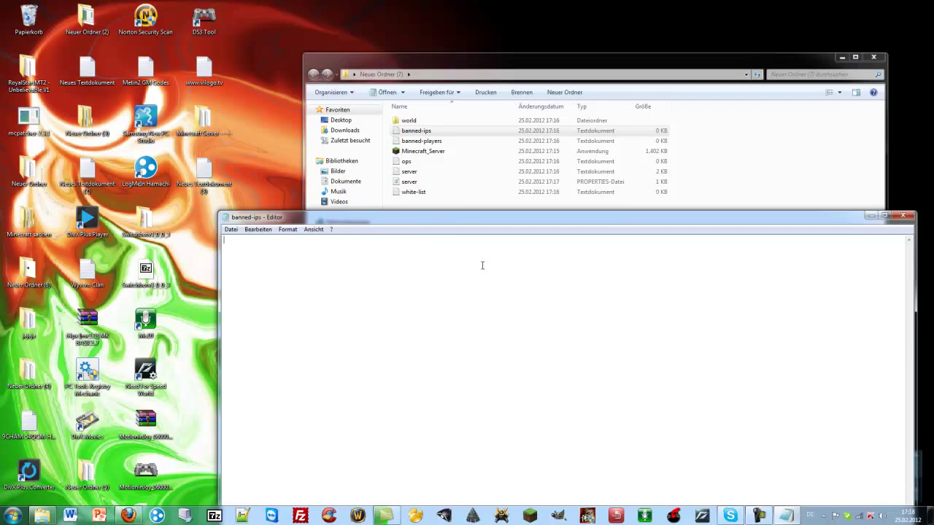
left_click(903, 216)
double_click(451, 142)
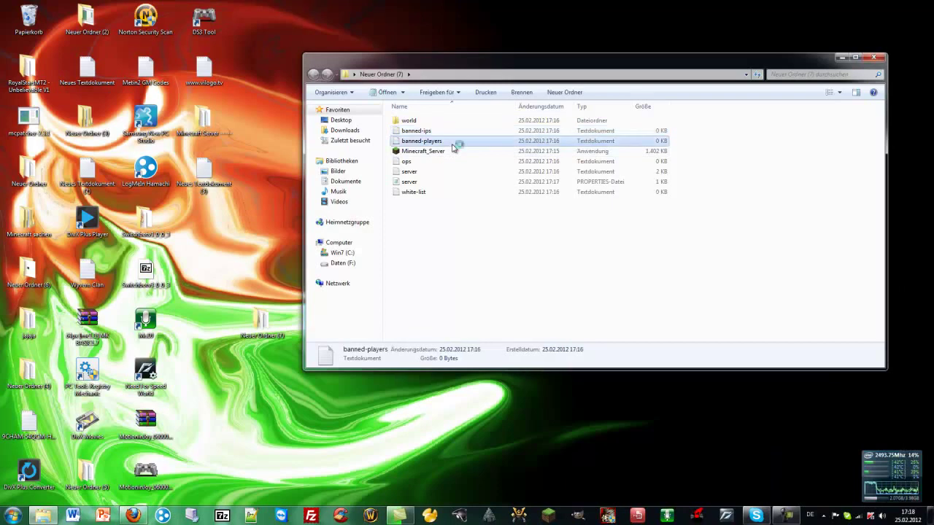
left_click(903, 215)
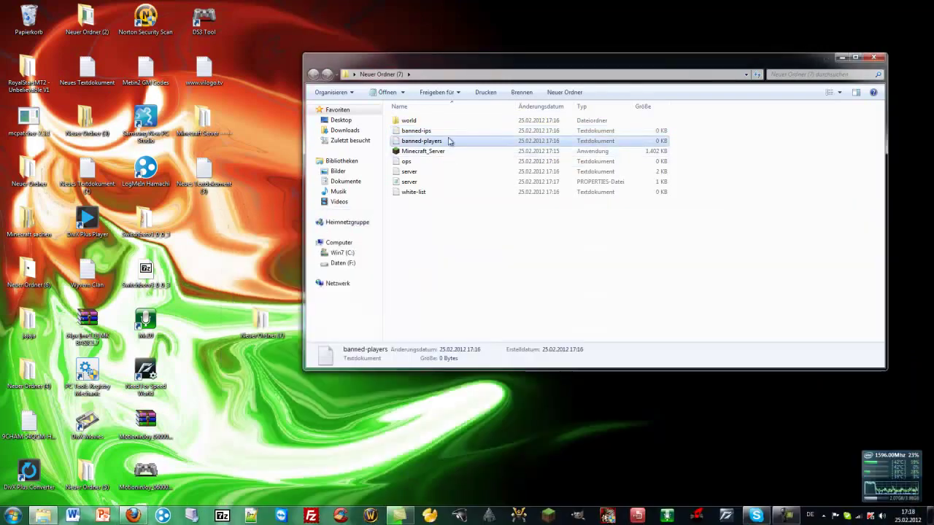
Restart Minecraft_Server from the server folder with the edited properties, allowing it to execute
left_click(447, 153)
double_click(446, 153)
left_click(494, 263)
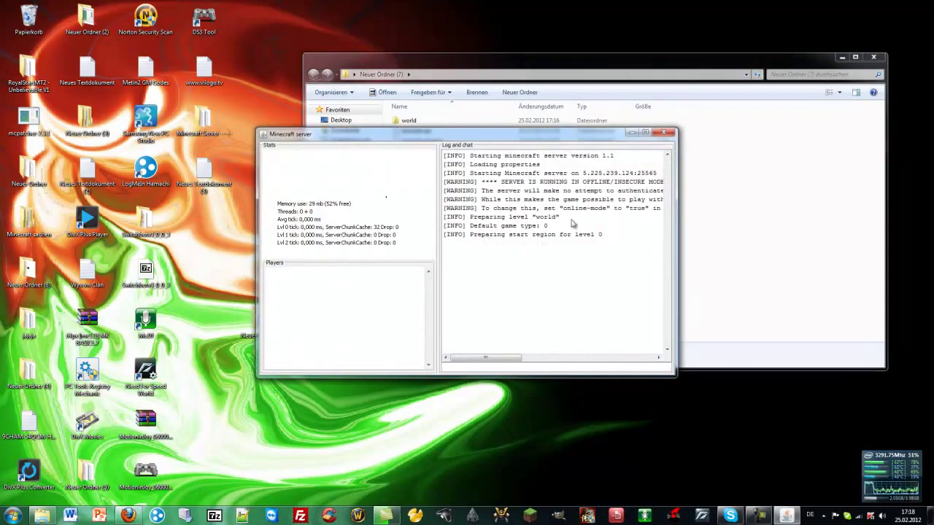